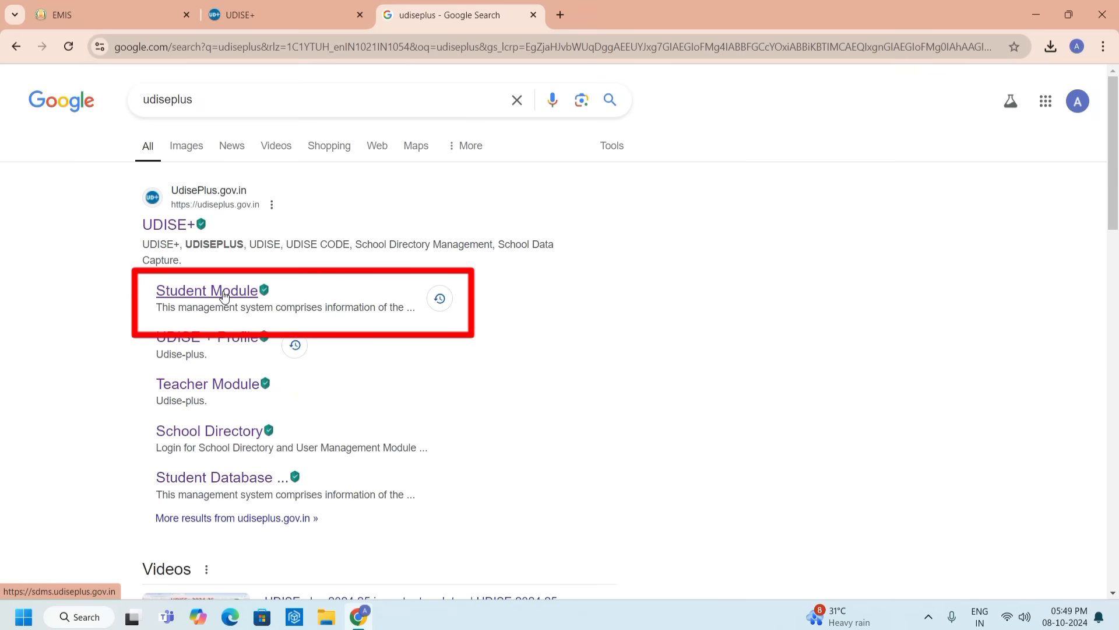
Open the UDISE+ Student Module from the search results and go to the login page for the state TAMIL NADU
left_click(225, 297)
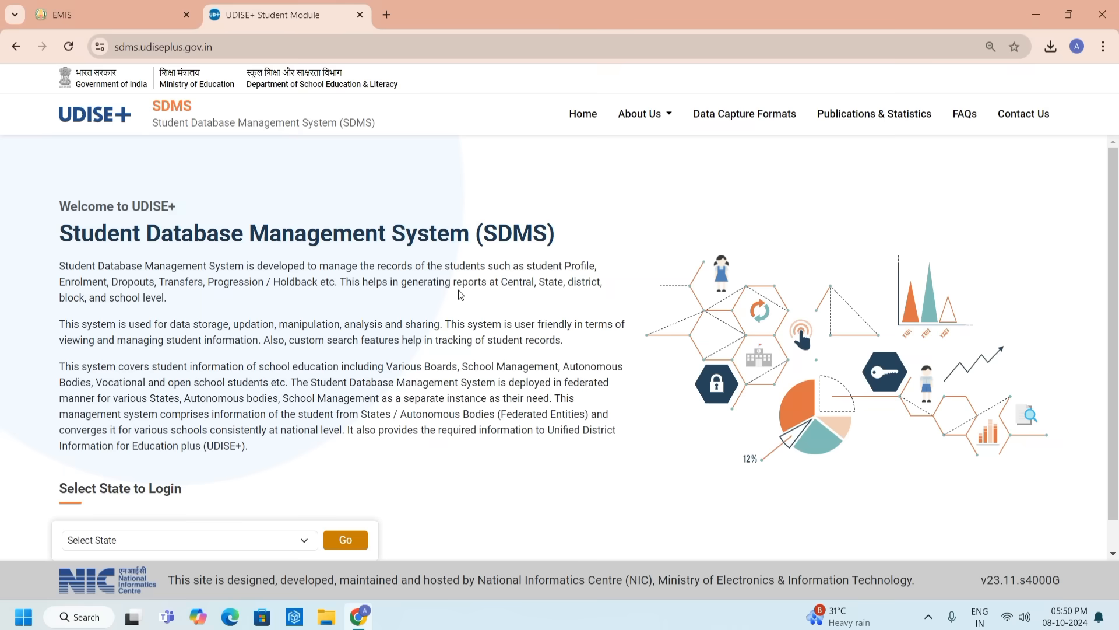
scroll(461, 294, "down", 1)
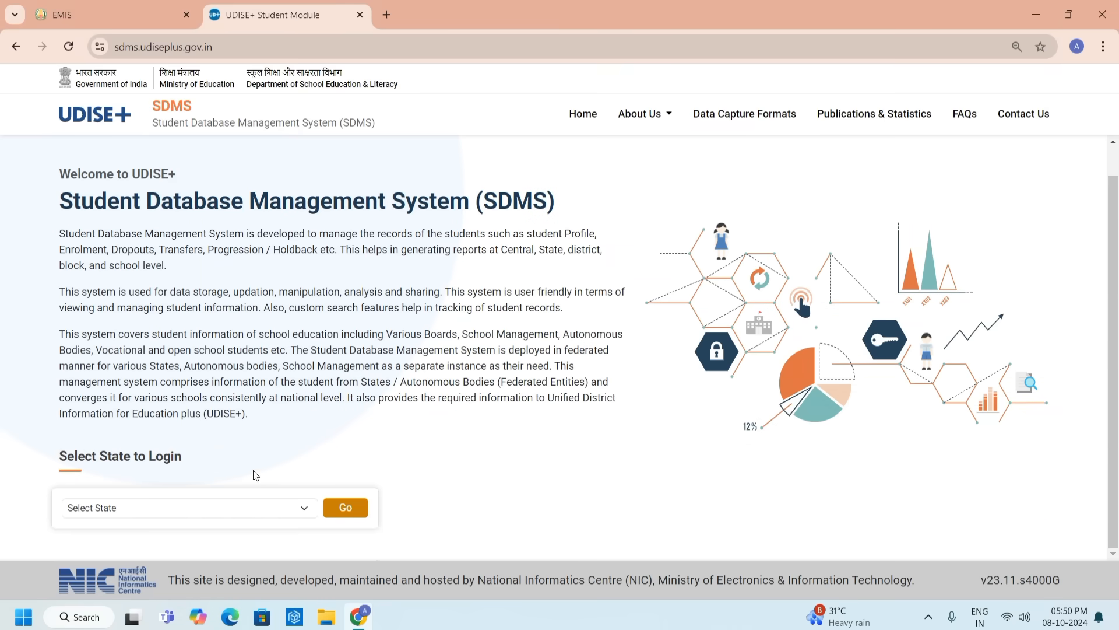
left_click(304, 510)
scroll(256, 455, "down", 1)
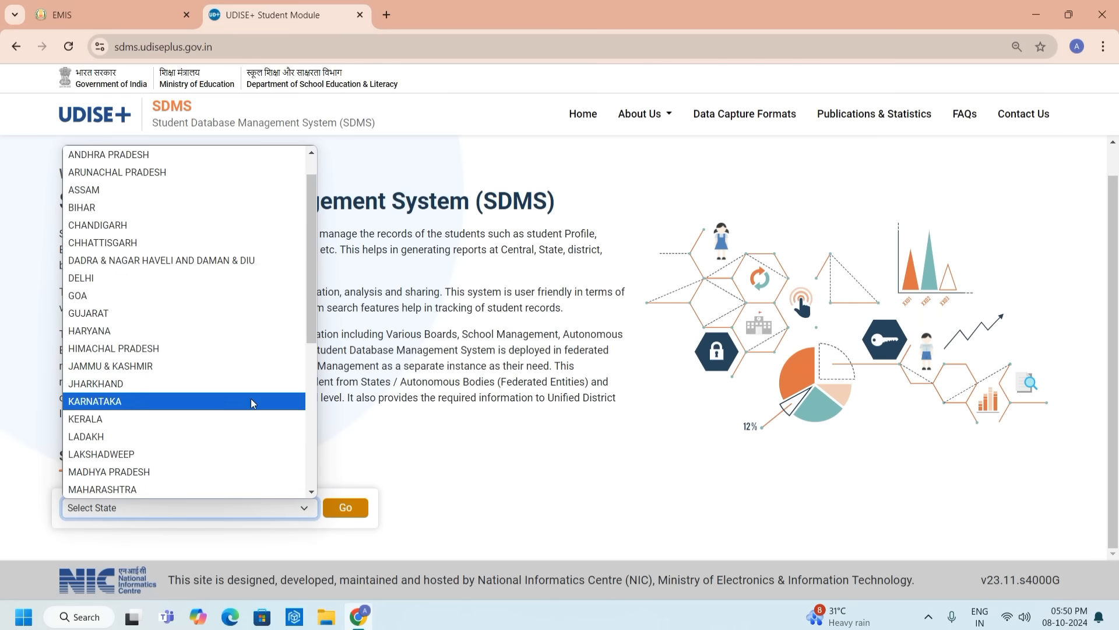
scroll(251, 401, "down", 5)
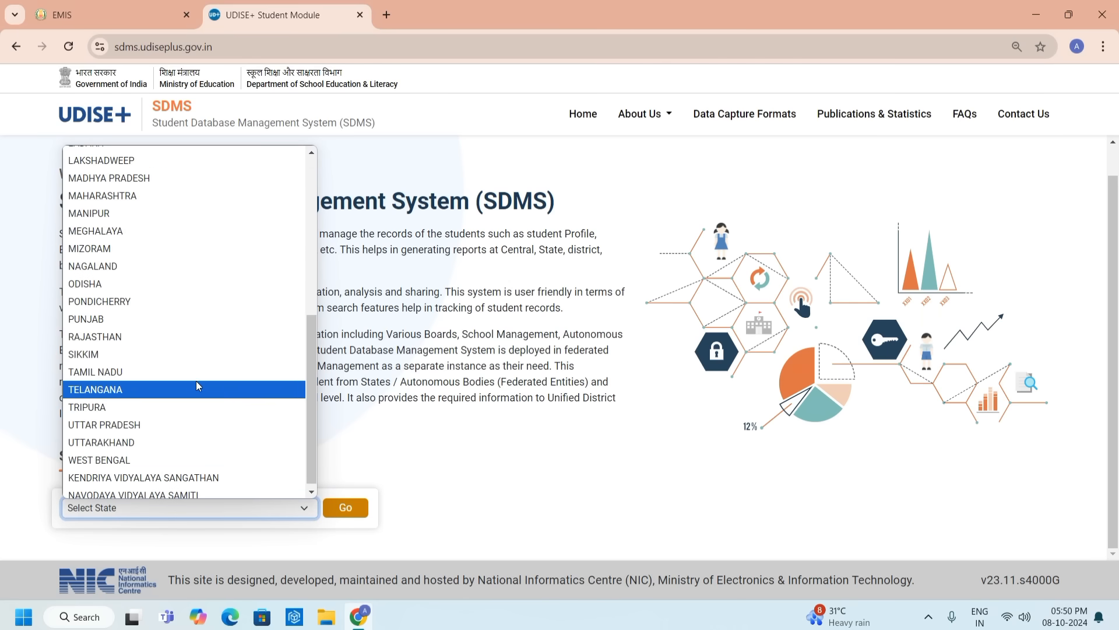
left_click(193, 379)
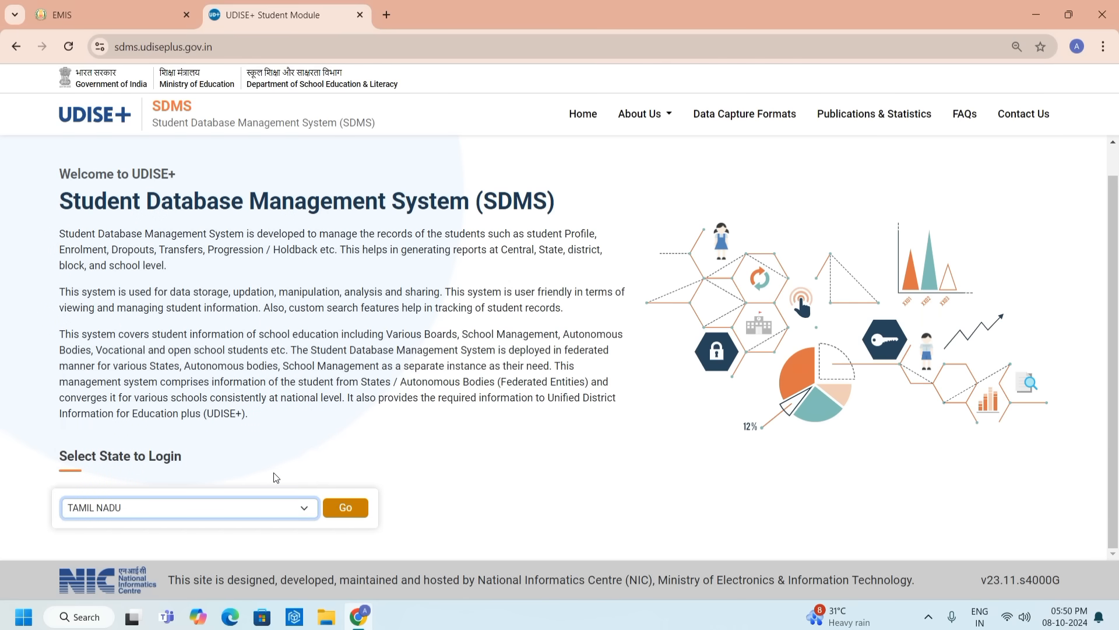
left_click(351, 511)
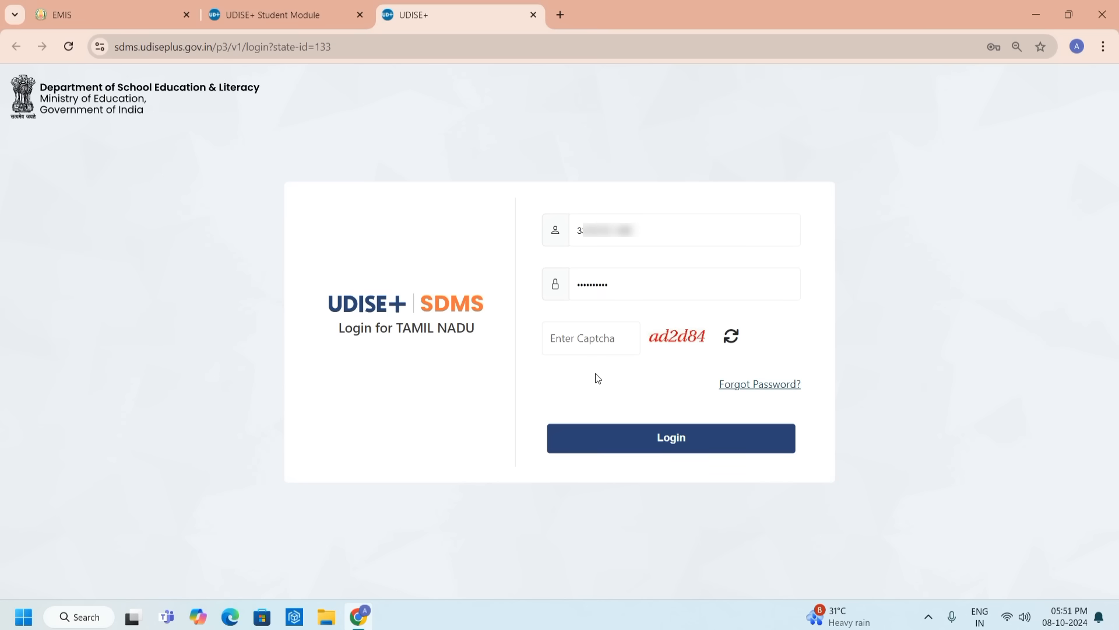
Log in with the captcha code, open the current academic year 2024-25, and dismiss the school information dialog
left_click(577, 342)
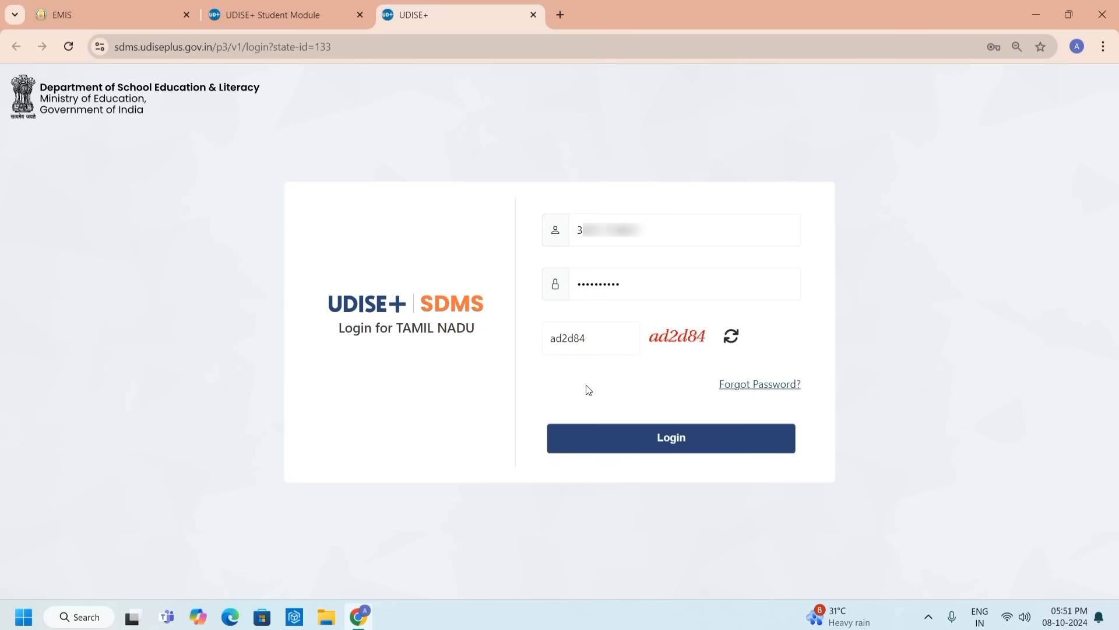
left_click(667, 438)
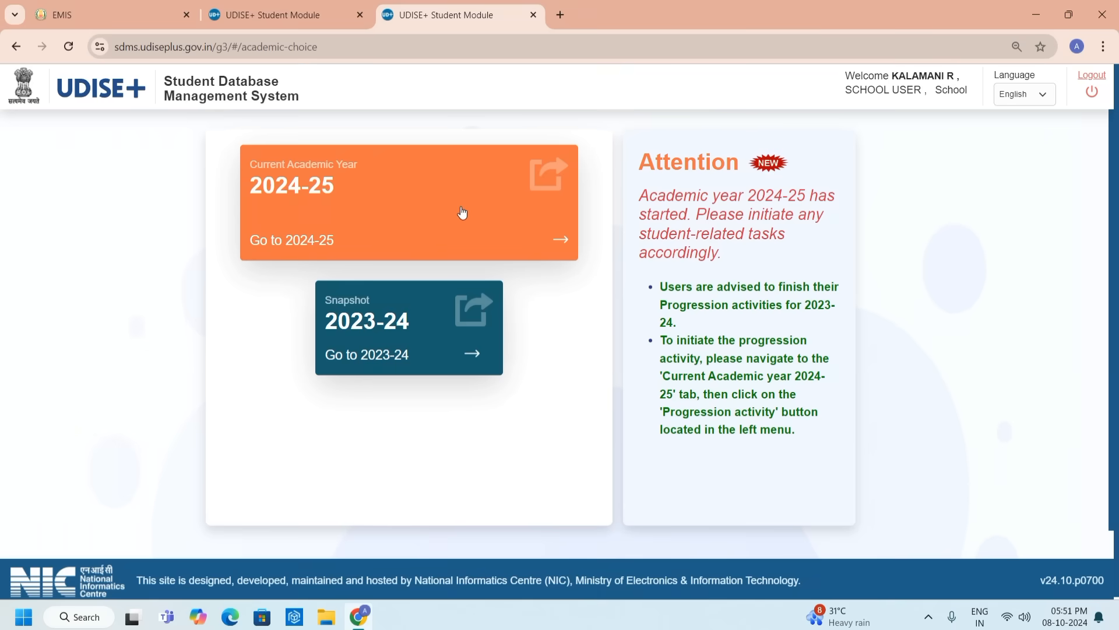
left_click(565, 247)
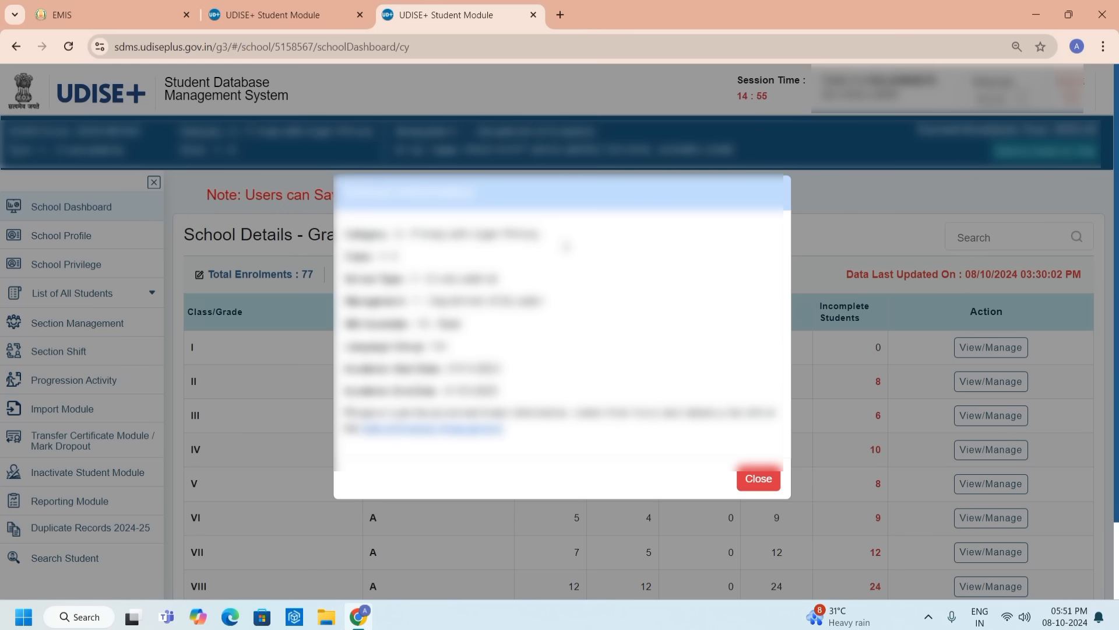
left_click(759, 479)
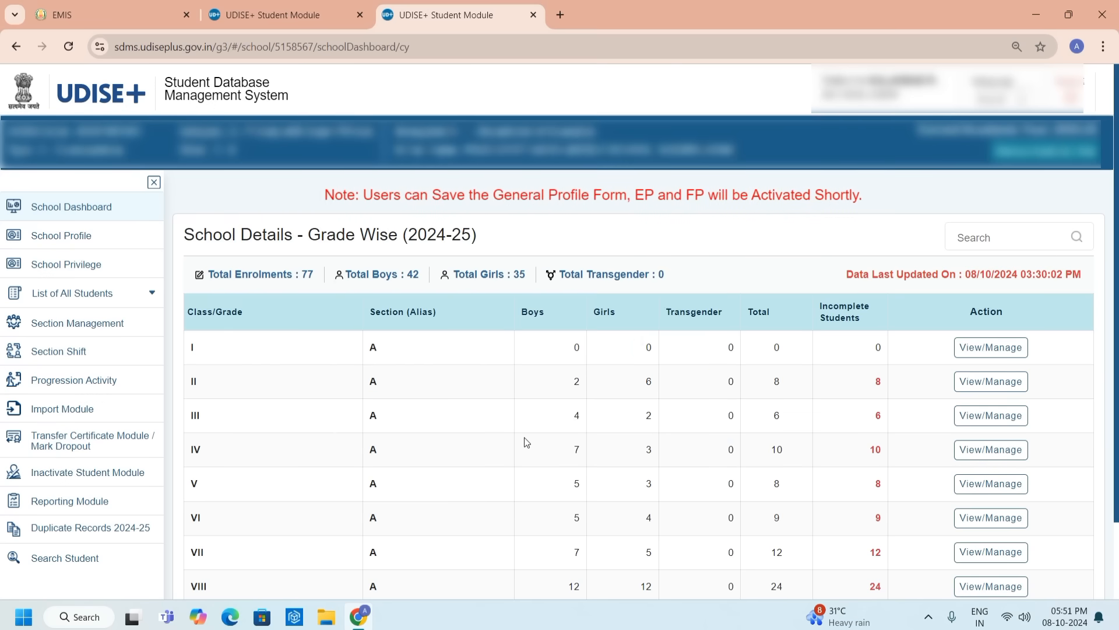
Open the Import Within State student form in the Import Module
left_click(70, 415)
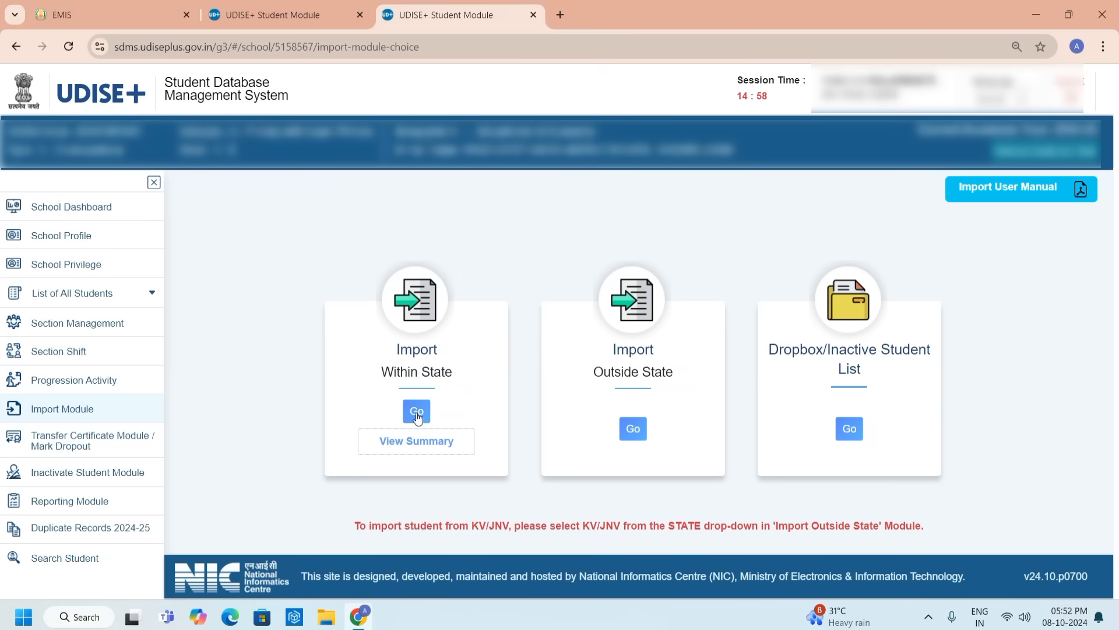
left_click(417, 413)
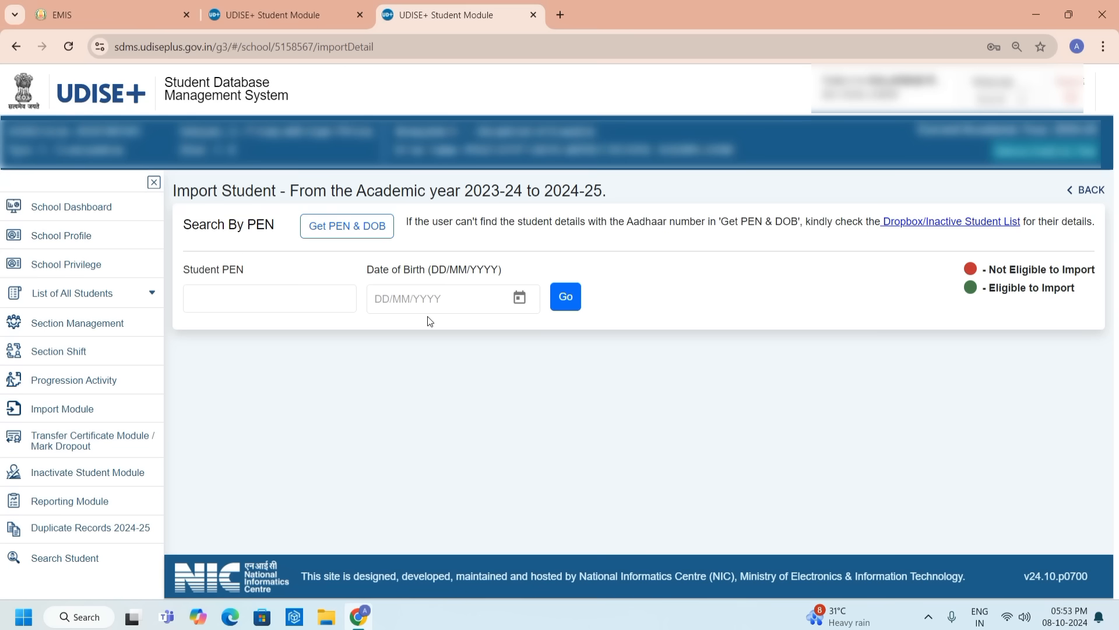
left_click(255, 302)
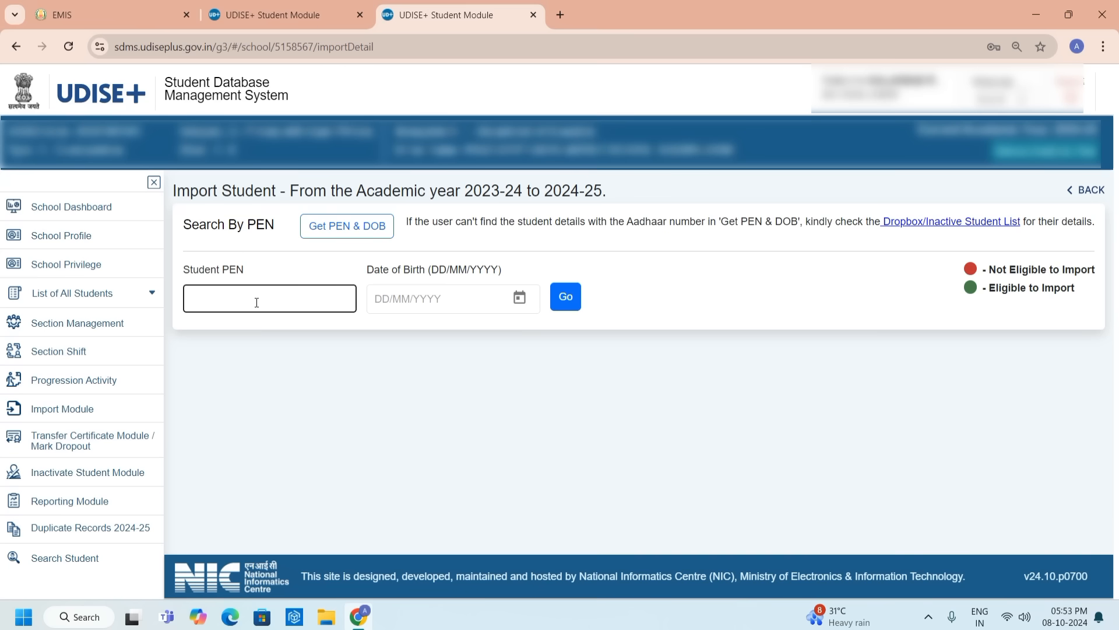
left_click(377, 300)
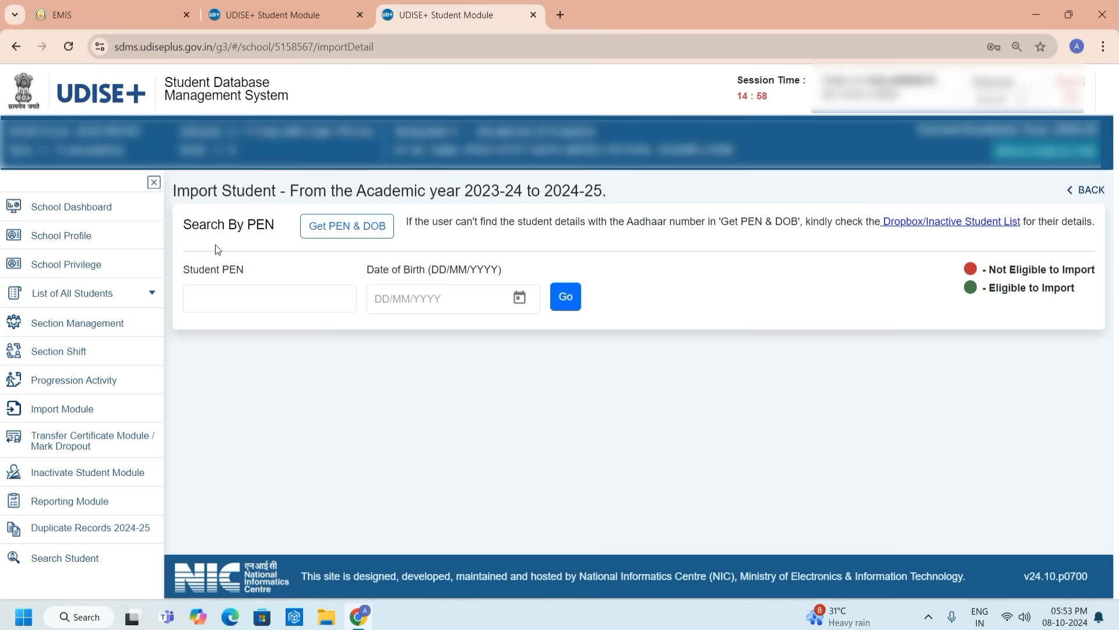
Look up the student's PEN and date of birth with Get PEN & DOB, using the Aadhaar number and year of birth
left_click(351, 227)
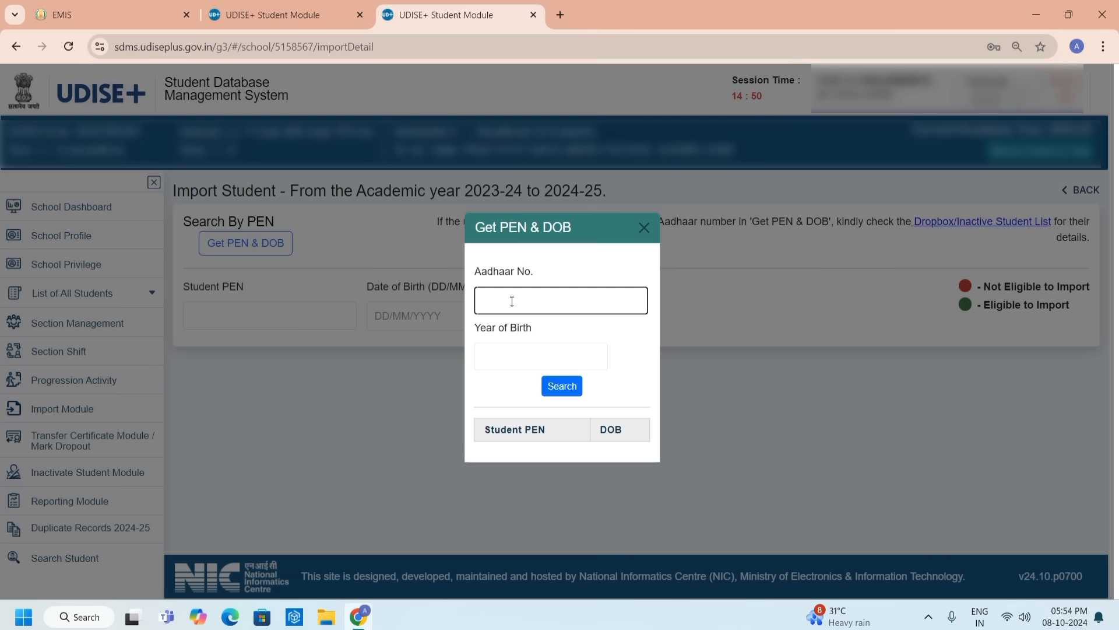
left_click(512, 358)
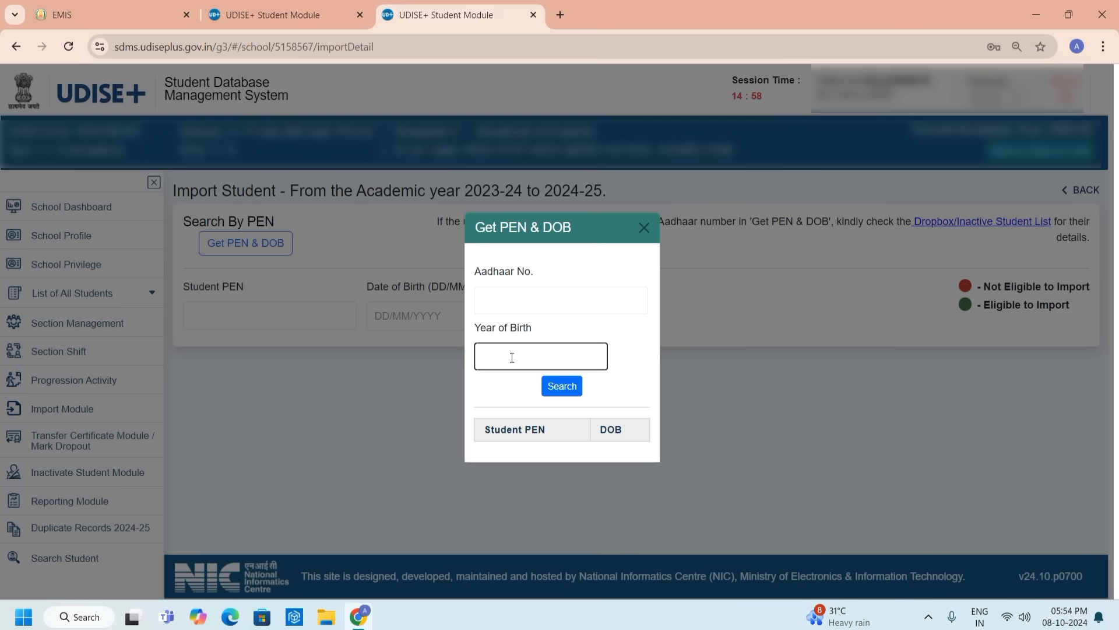
left_click(482, 310)
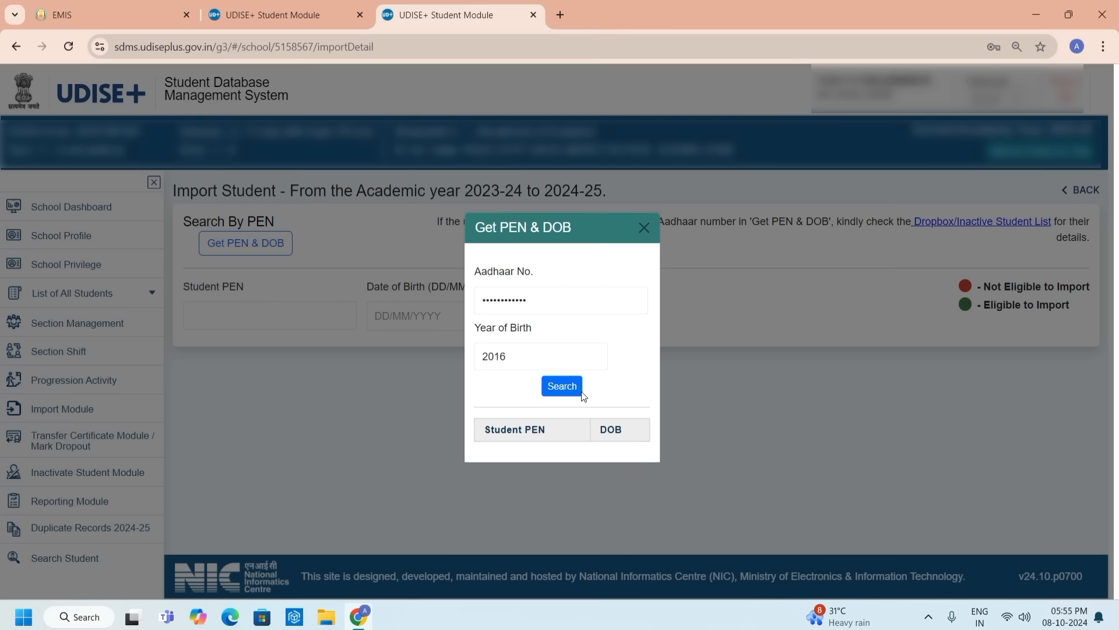
left_click(562, 390)
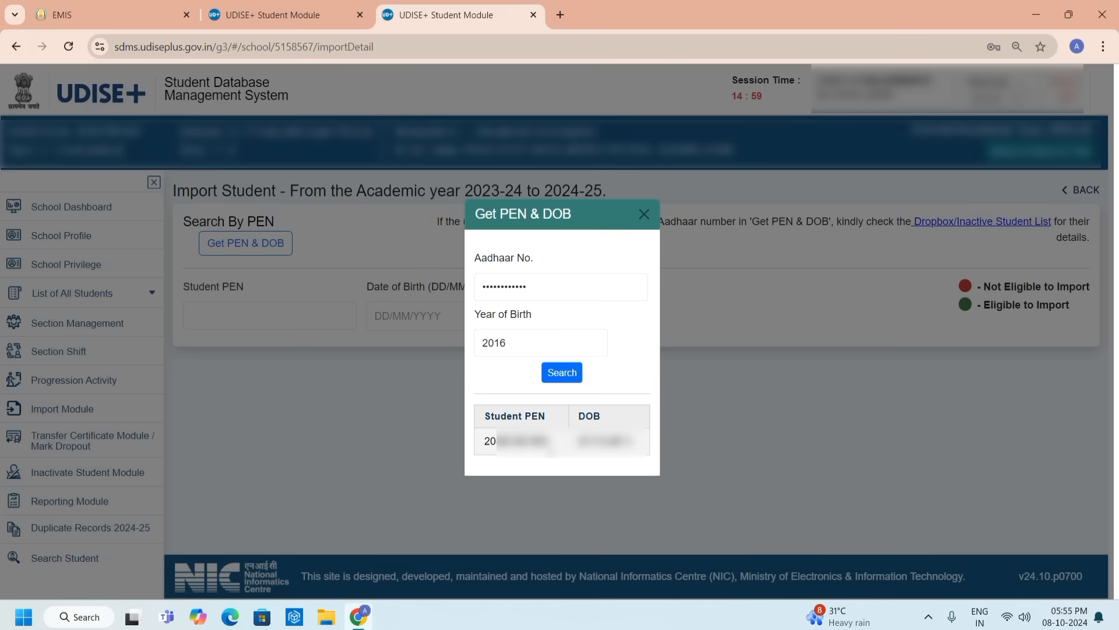
left_click(643, 216)
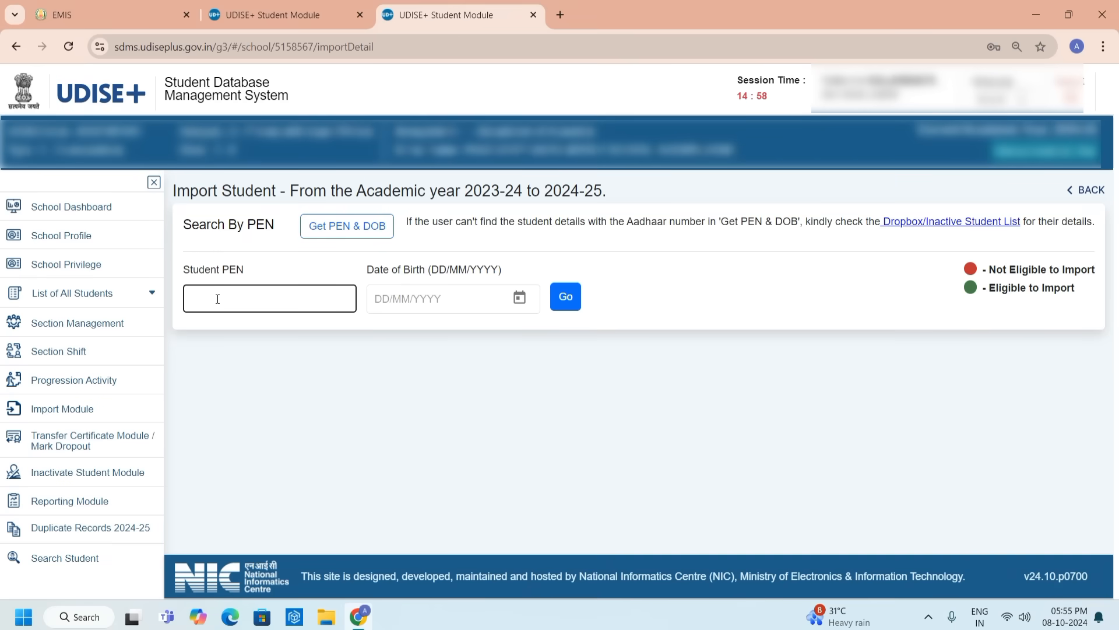
Retrieve the student's record for import by entering the student PEN and date of birth
left_click(217, 299)
key("ctrl+v")
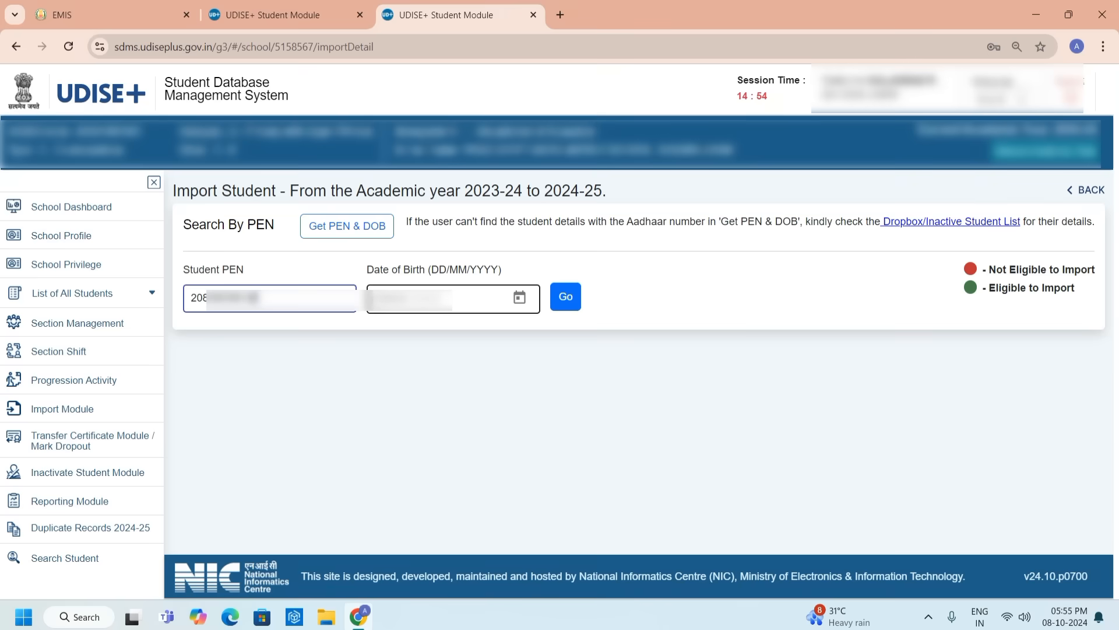
key("Tab")
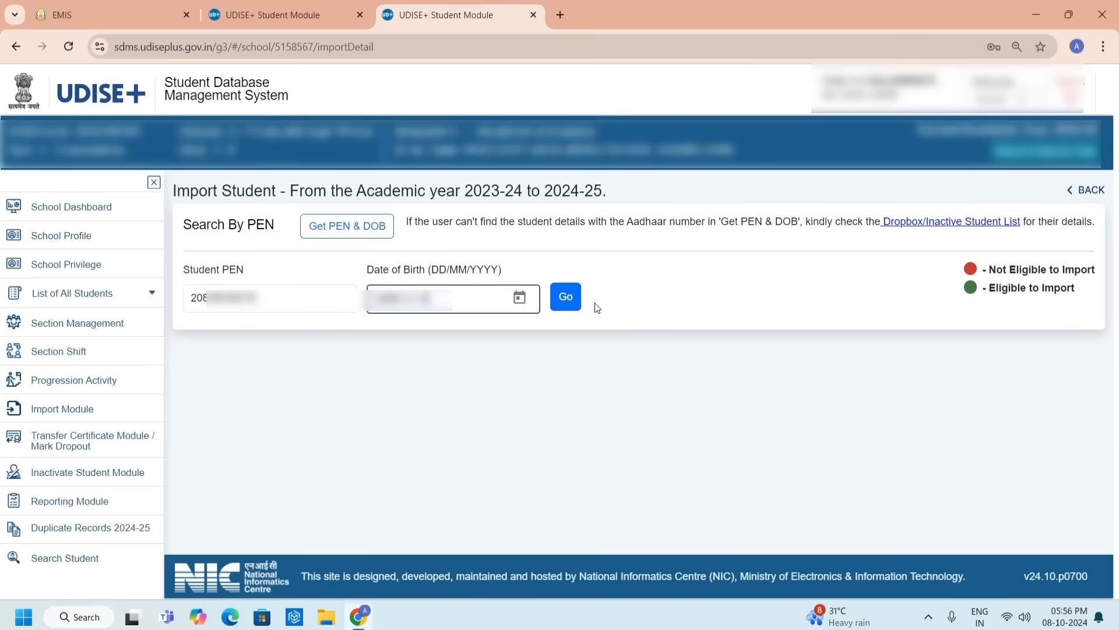
left_click(565, 297)
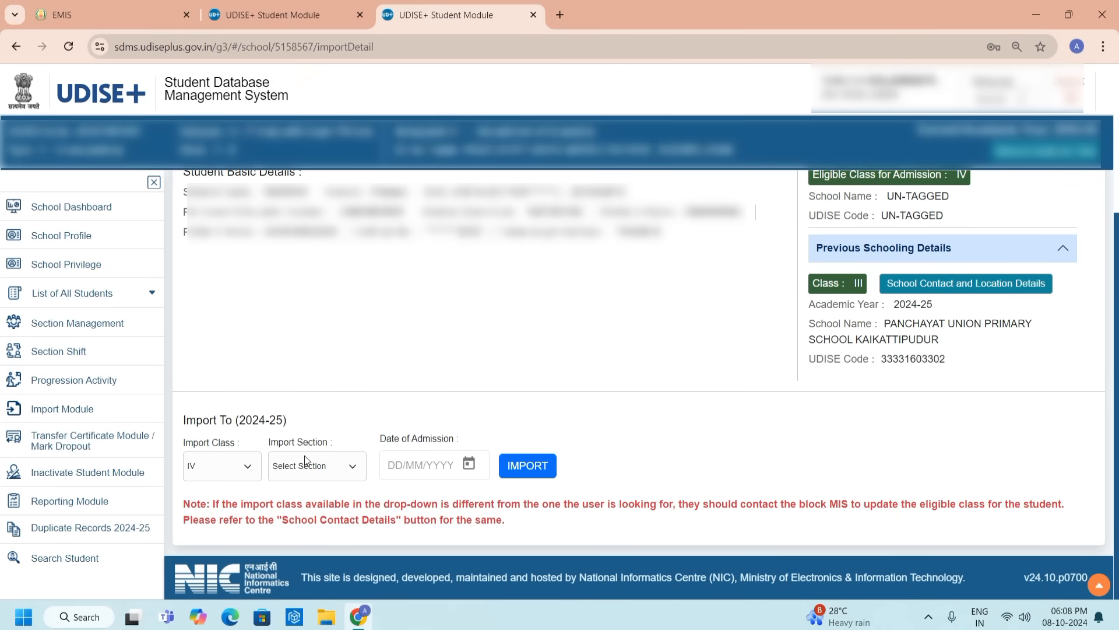
Set the import section to A and the date of admission to 10/06/2024
left_click(348, 475)
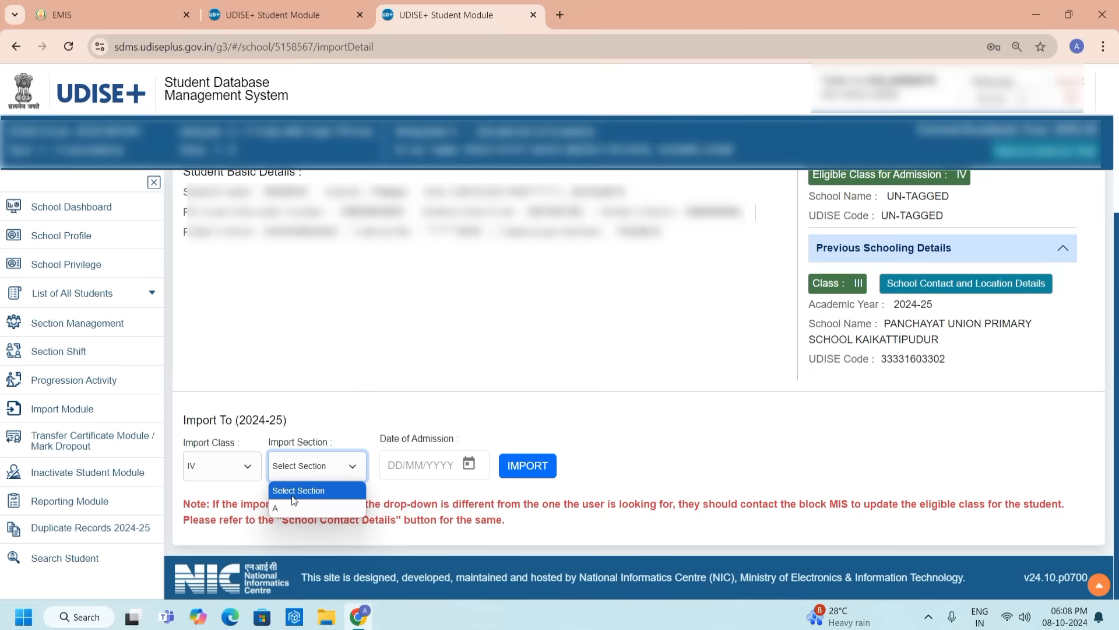
left_click(275, 509)
left_click(390, 468)
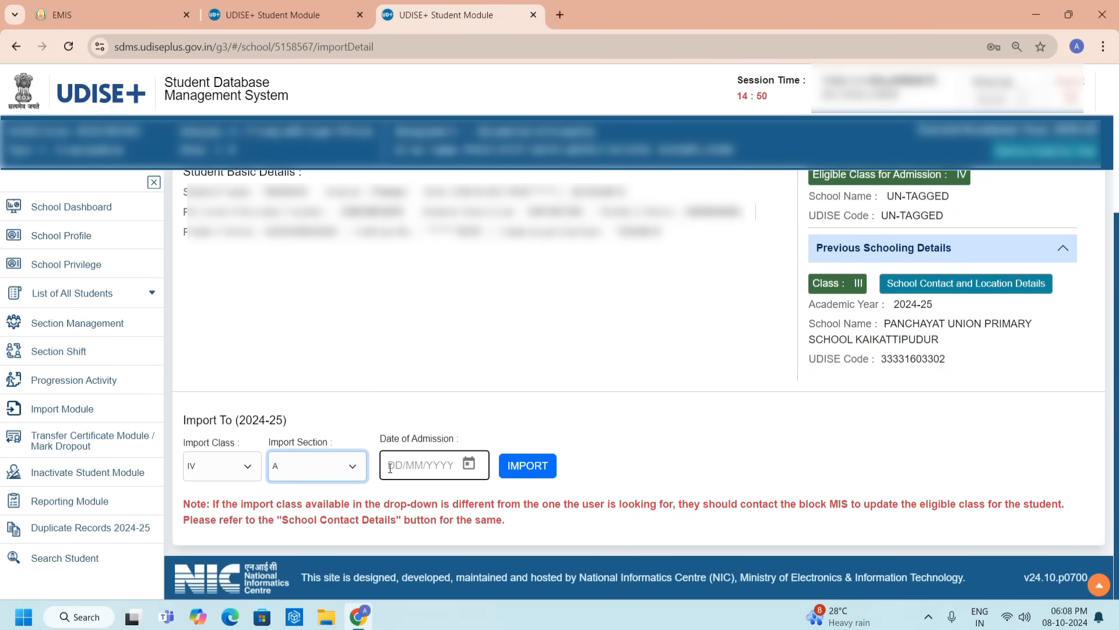
left_click(390, 468)
type("10/06/2024")
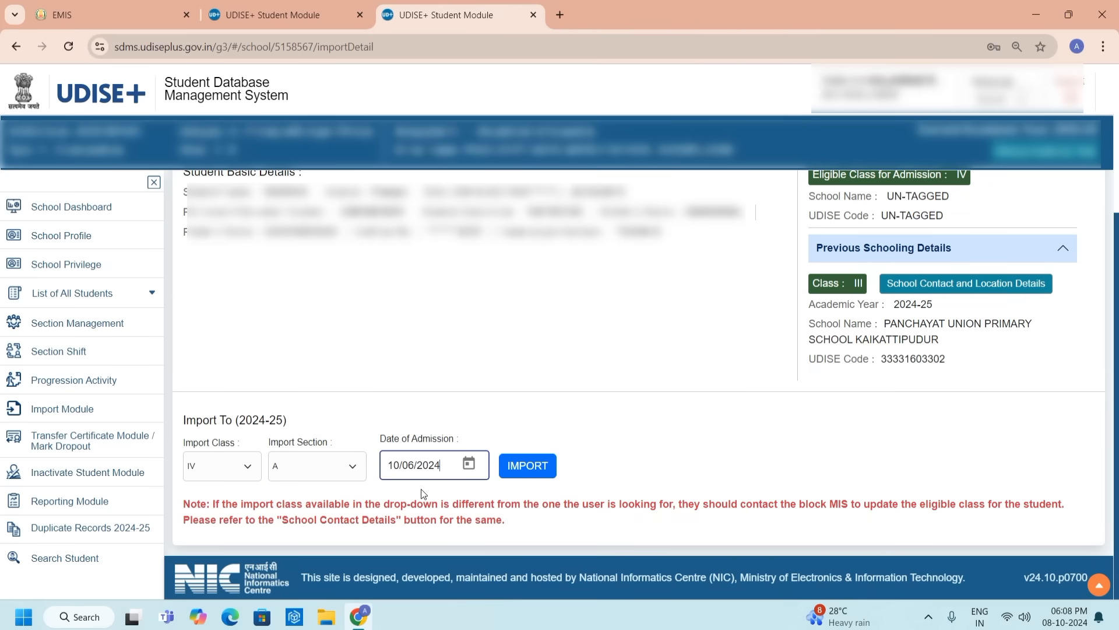
Import the student into class IV, confirming the import and acknowledging the completion message
left_click(523, 467)
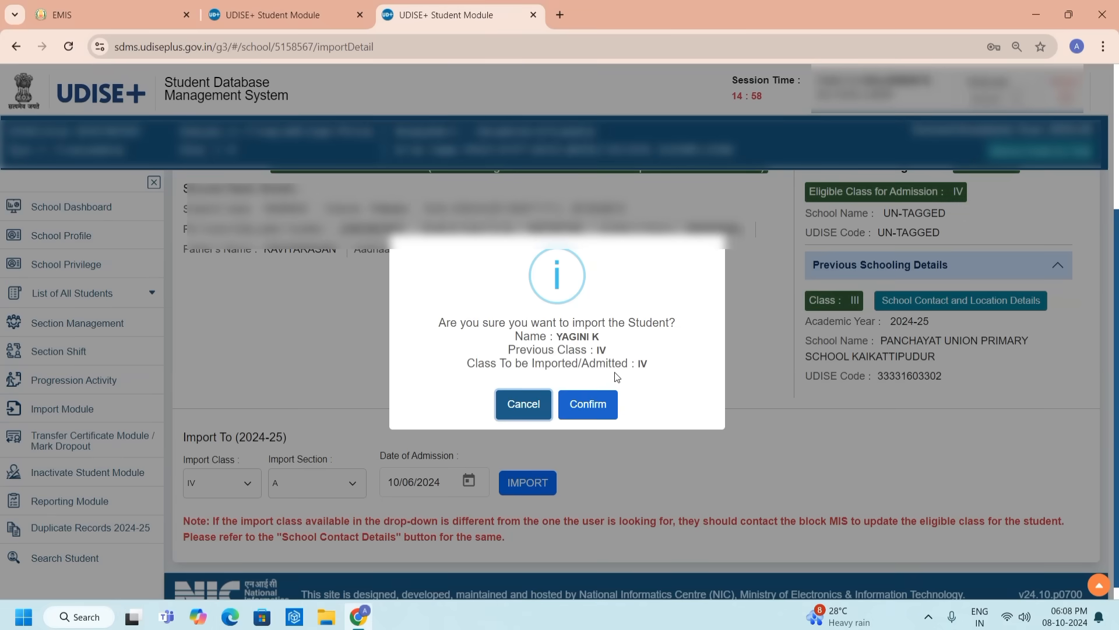
left_click(586, 408)
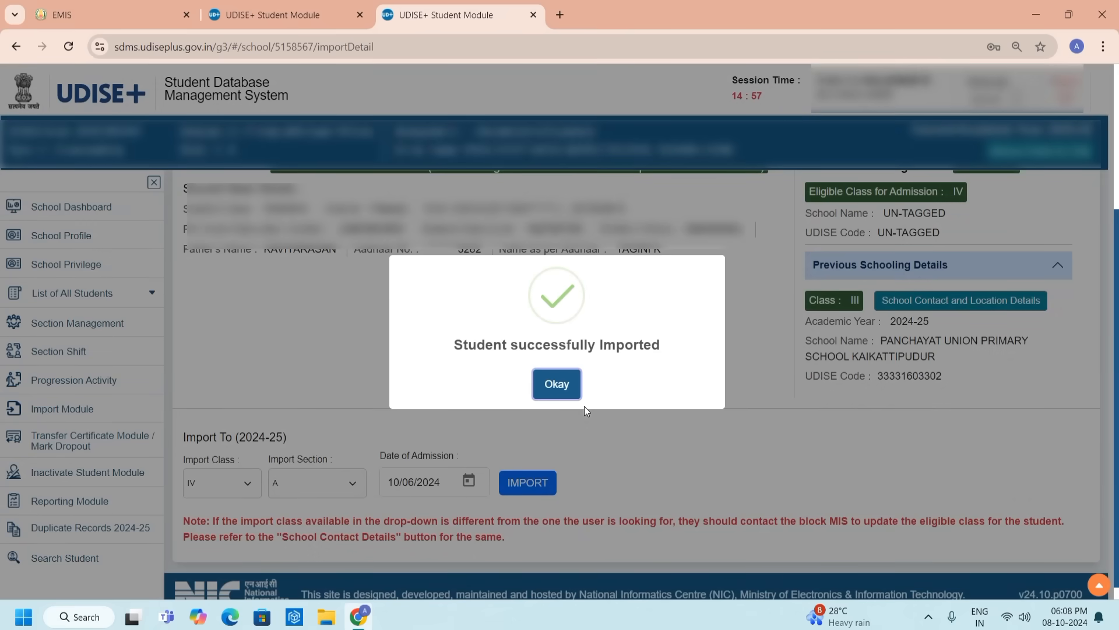
left_click(556, 385)
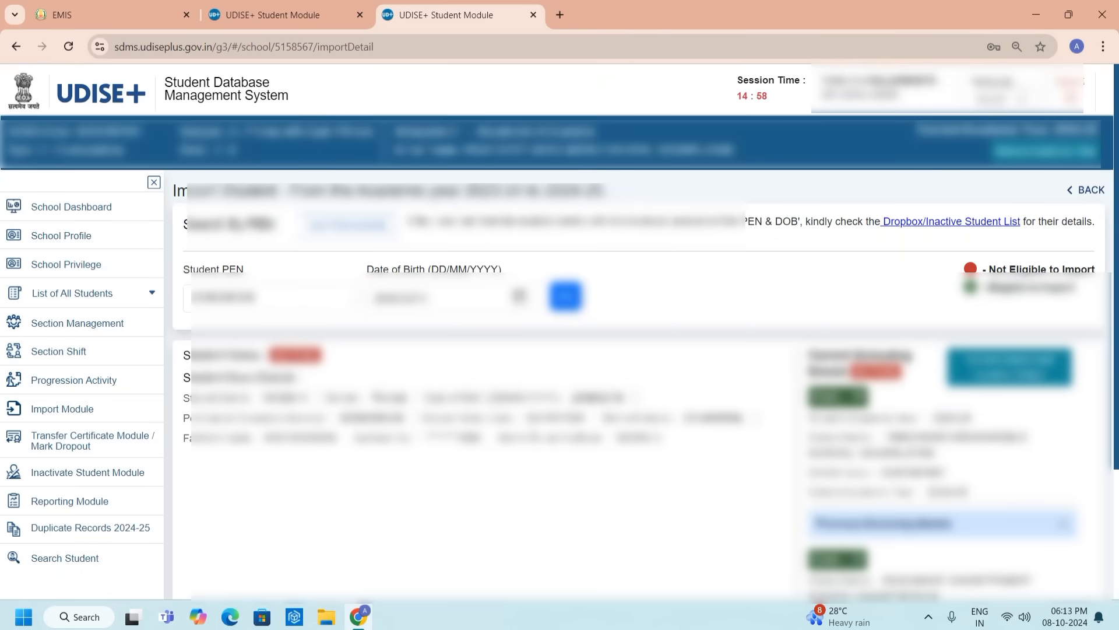
Review the summary of students imported within the state in the Import Module, and return to the import options
left_click(61, 415)
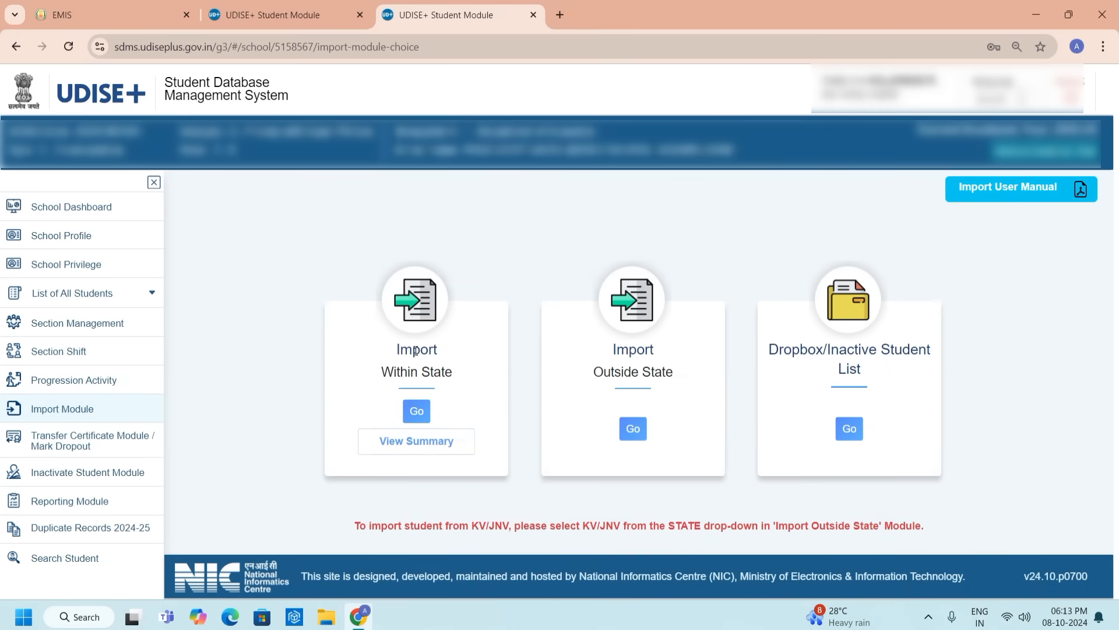
left_click(414, 446)
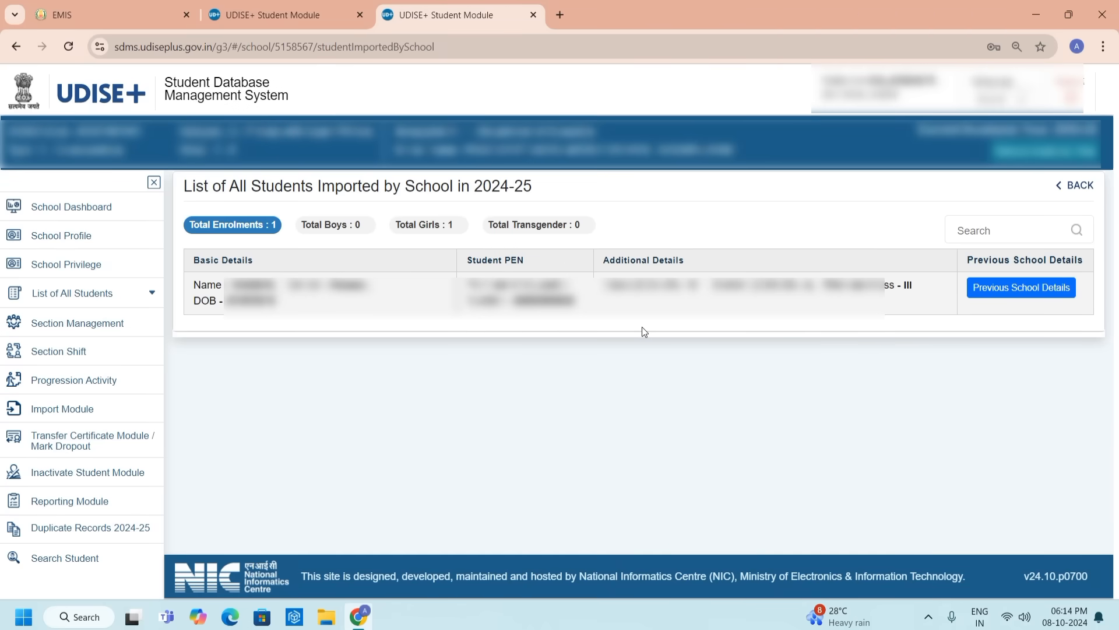
left_click(1077, 189)
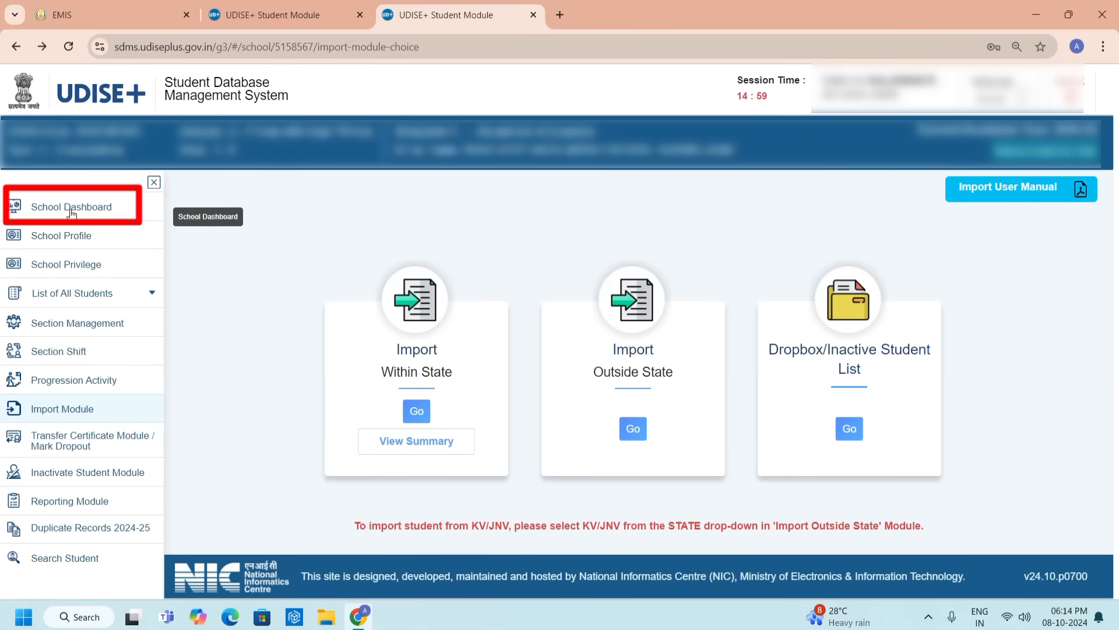
Open the class IV section A enrolment details from the School Dashboard
left_click(71, 211)
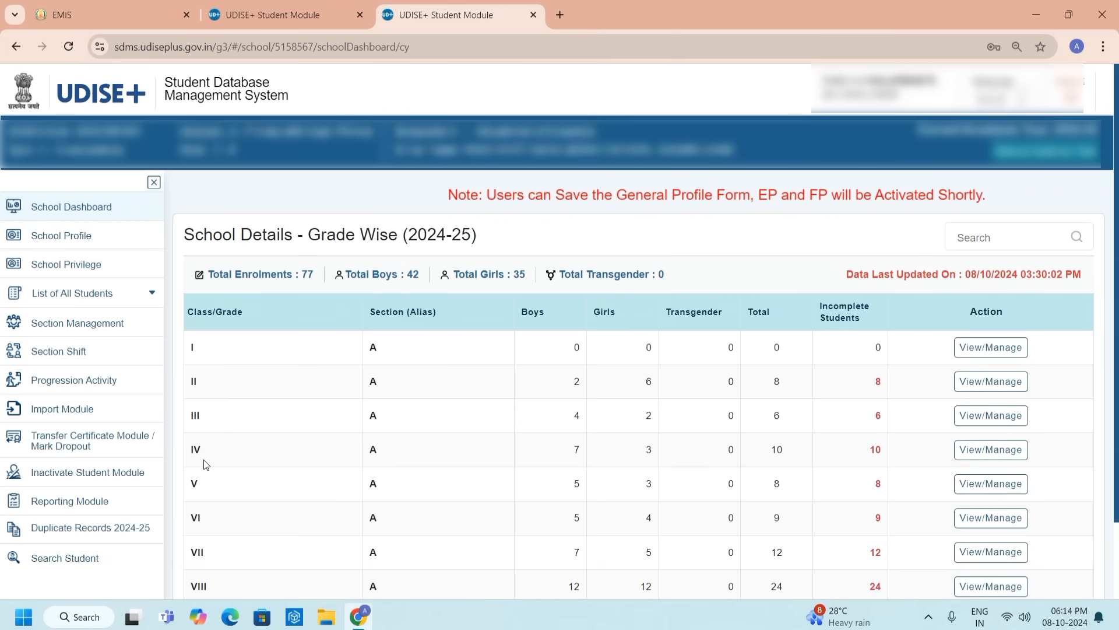
left_click(989, 449)
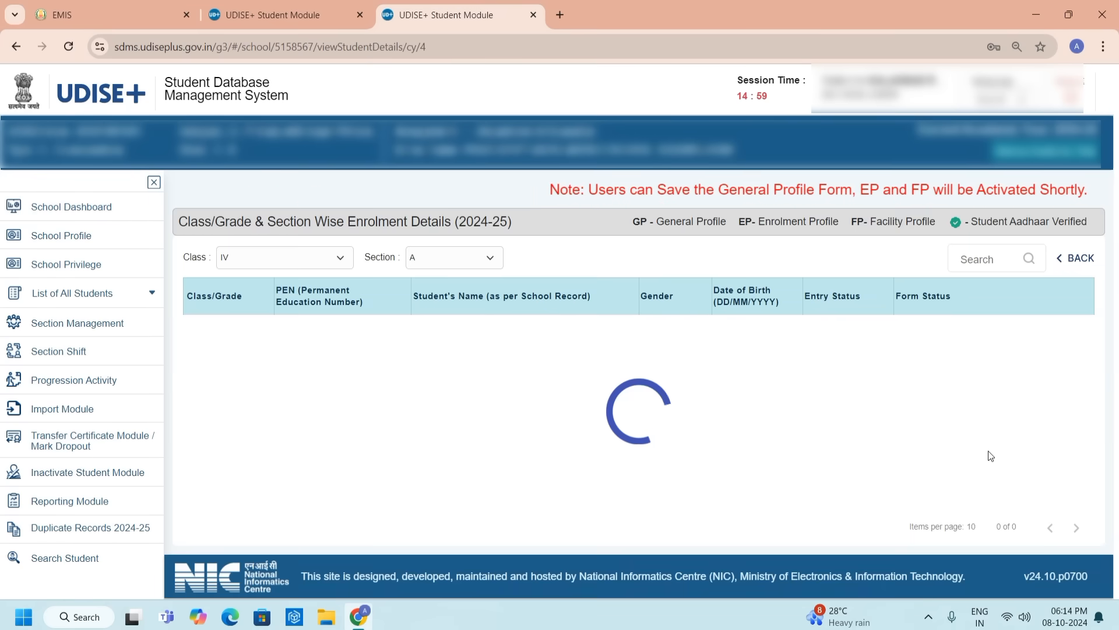